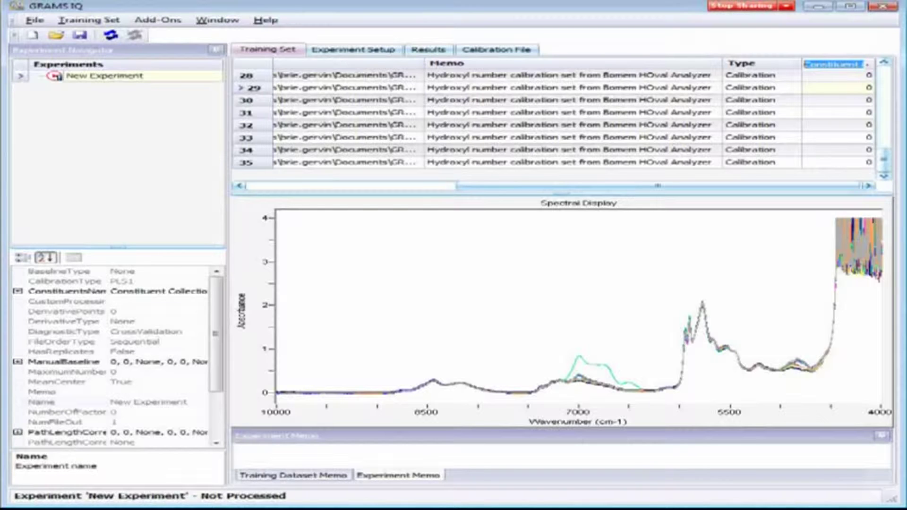
Rename the empty constituent column header to OH, then remove that column from the grid
{"action": "type", "text": "OH"}
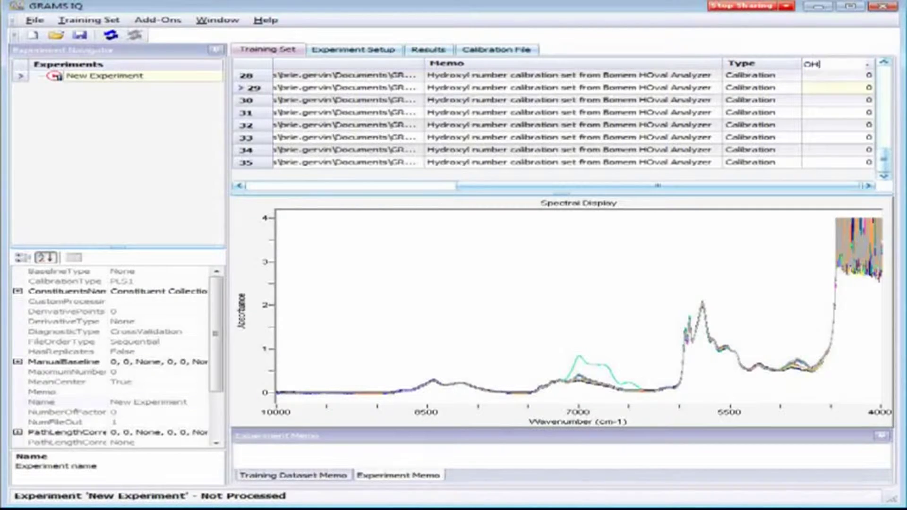
{"action": "left_click", "coordinate": [820, 113]}
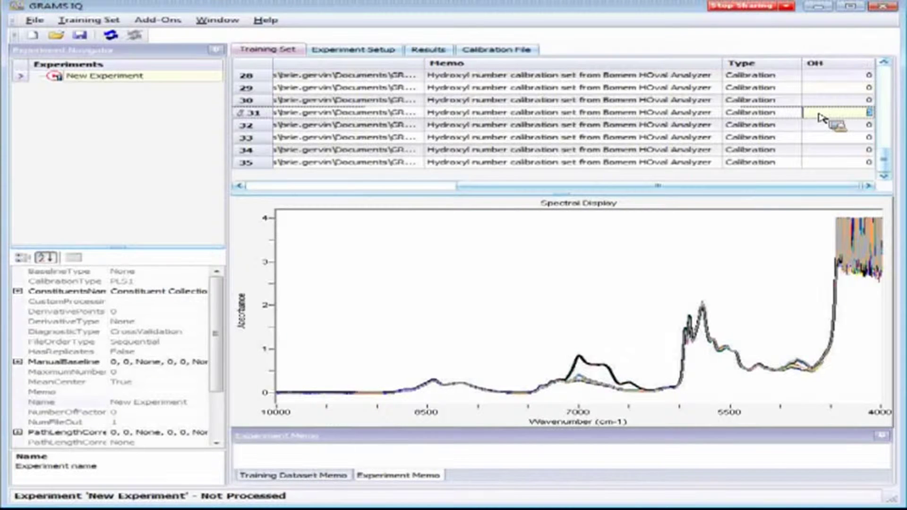
{"action": "right_click", "coordinate": [865, 67]}
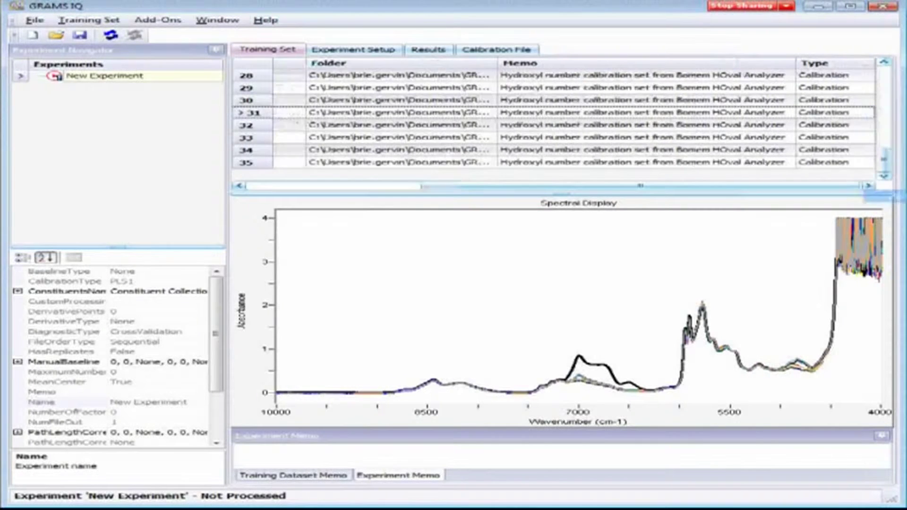
{"action": "left_click", "coordinate": [899, 196]}
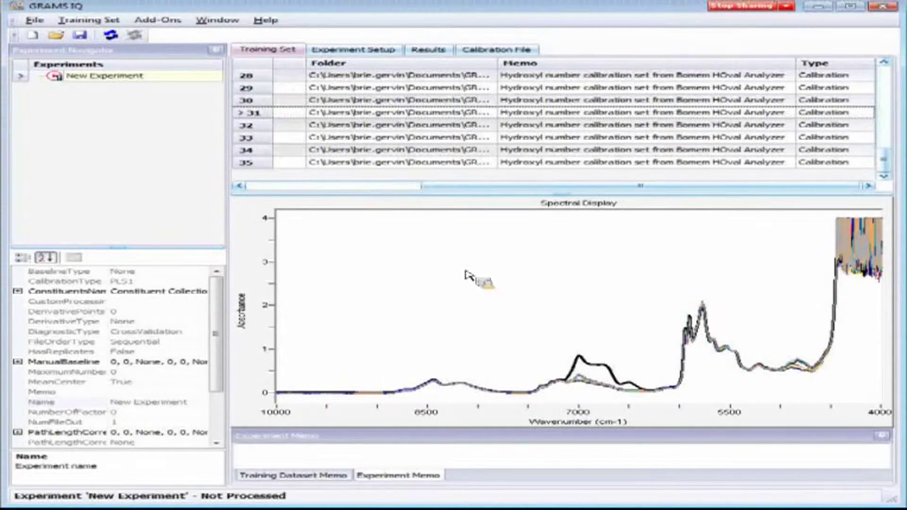
Bring up the HOval.xlsx spreadsheet full height and move to its header row
{"action": "key", "text": "alt+Tab"}
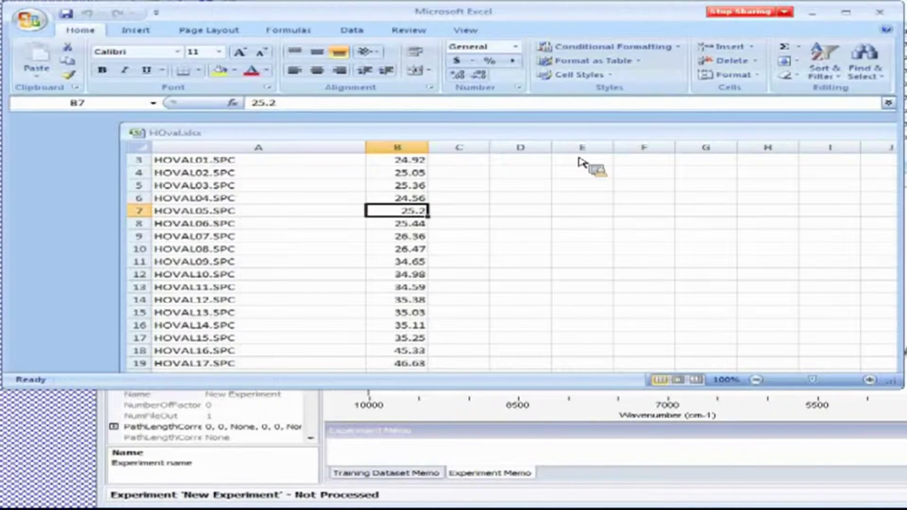
{"action": "double_click", "coordinate": [821, 388]}
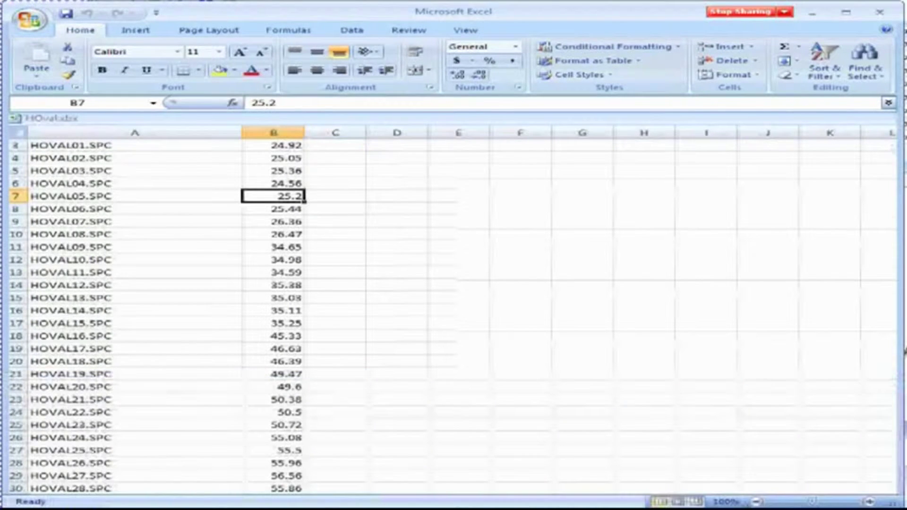
{"action": "left_click", "coordinate": [633, 184]}
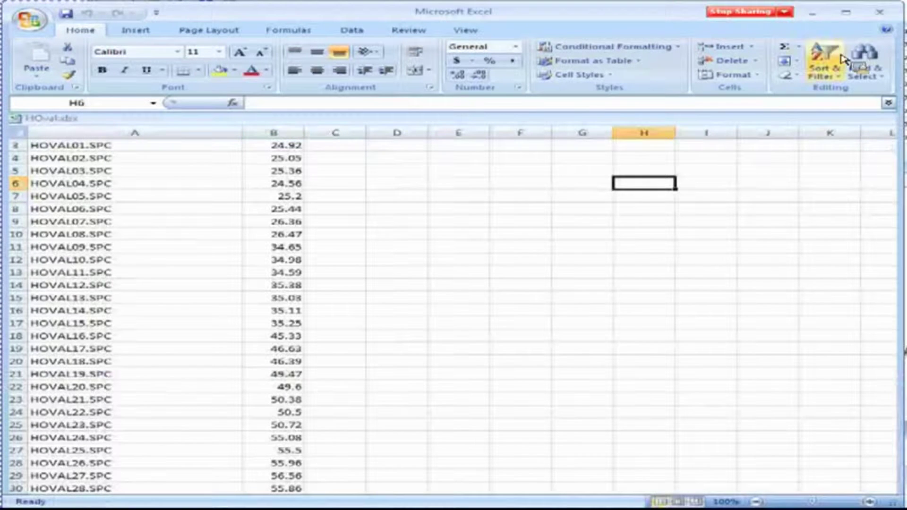
{"action": "key", "text": "Left"}
{"action": "key", "text": "Left"}
{"action": "key", "text": "Left"}
{"action": "key", "text": "Left"}
{"action": "key", "text": "Up"}
{"action": "key", "text": "Up"}
{"action": "key", "text": "Up"}
{"action": "key", "text": "Up"}
{"action": "key", "text": "Up"}
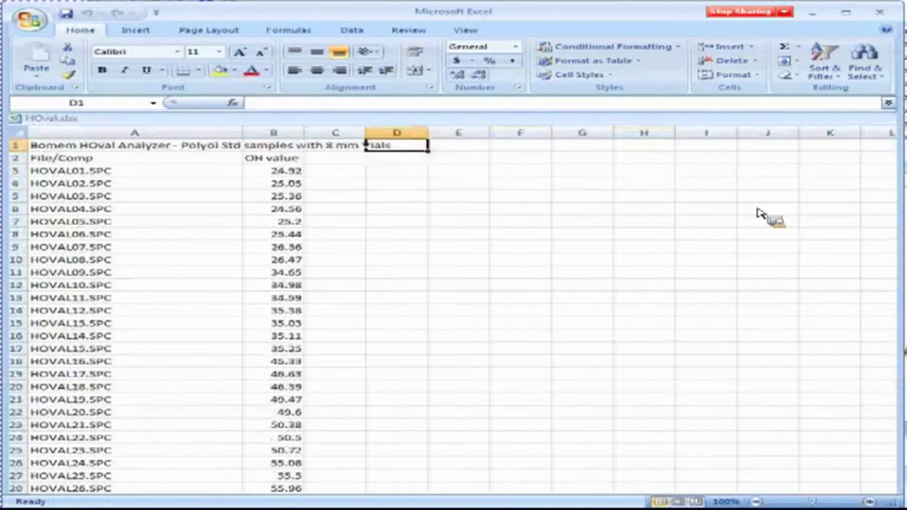
{"action": "key", "text": "Left"}
{"action": "key", "text": "Left"}
{"action": "key", "text": "Down"}
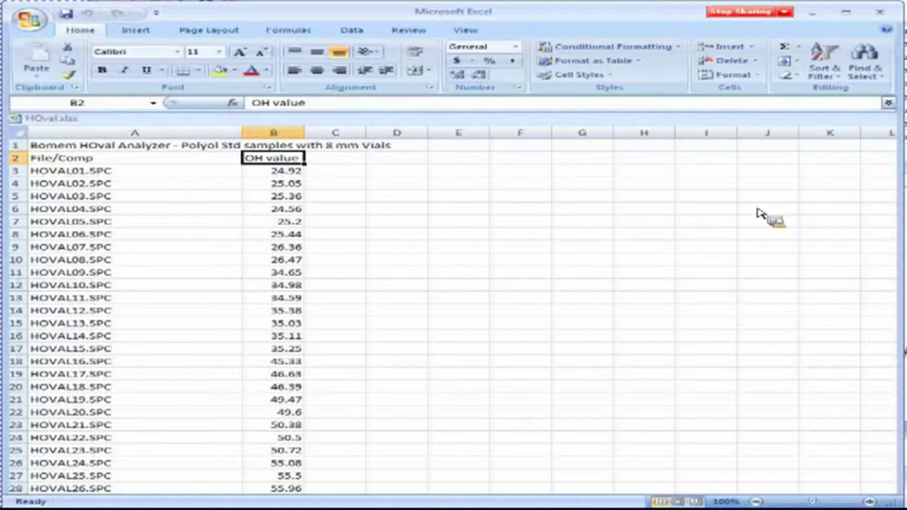
Copy cells A2:B37, the File/Comp and OH value columns for HOVAL01–HOVAL35
{"action": "left_click", "coordinate": [111, 161]}
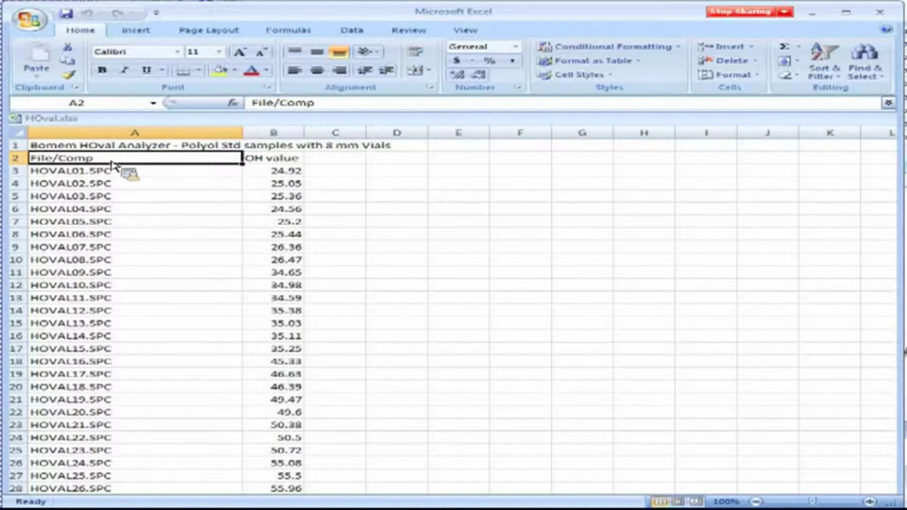
{"action": "left_click_drag", "start_coordinate": [112, 163], "coordinate": [299, 496]}
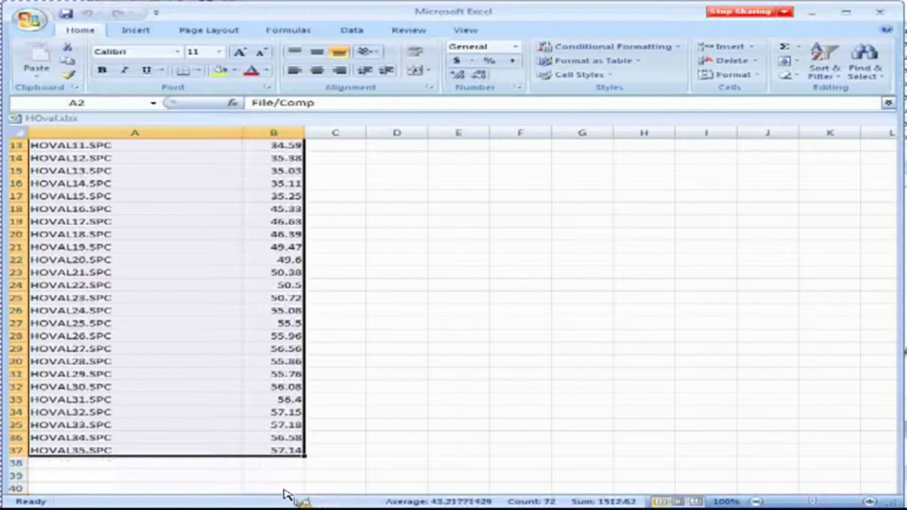
{"action": "key", "text": "ctrl+c"}
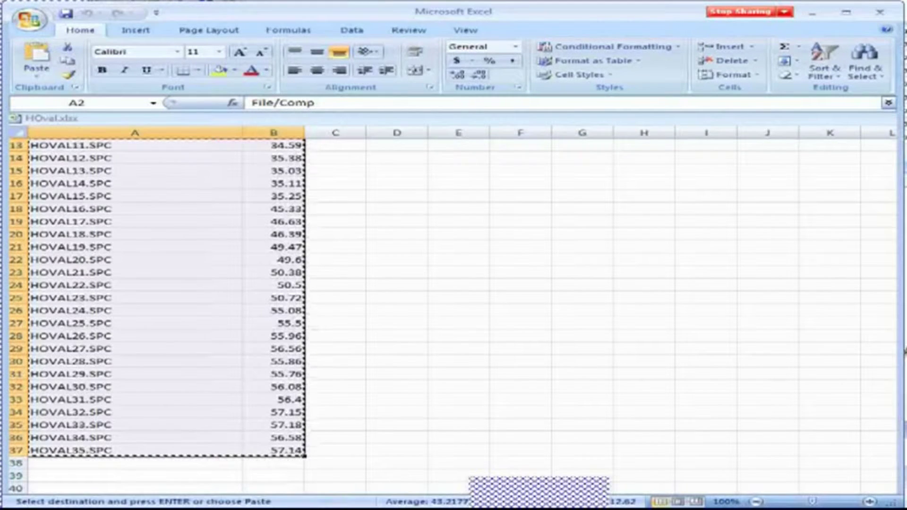
Deselect all training set samples and paste the copied data, opening the Pasting Configuration wizard
{"action": "left_click", "coordinate": [539, 492]}
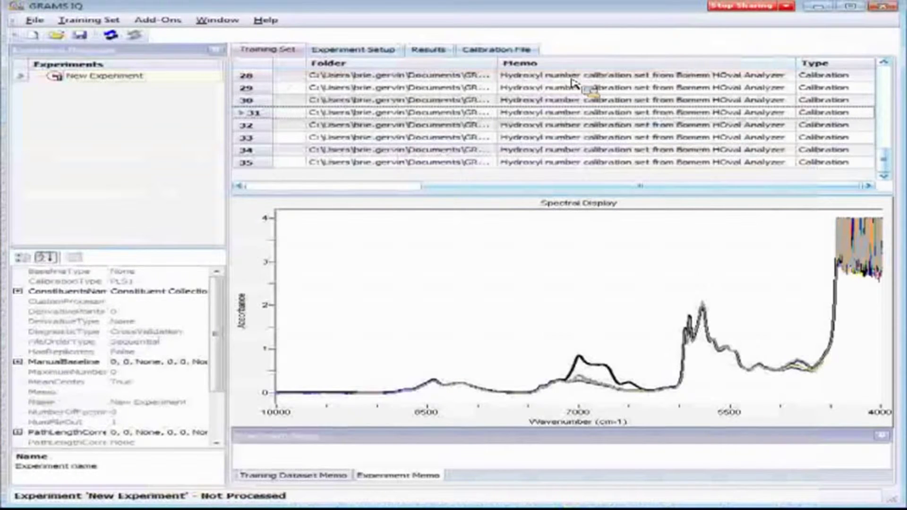
{"action": "right_click", "coordinate": [773, 135]}
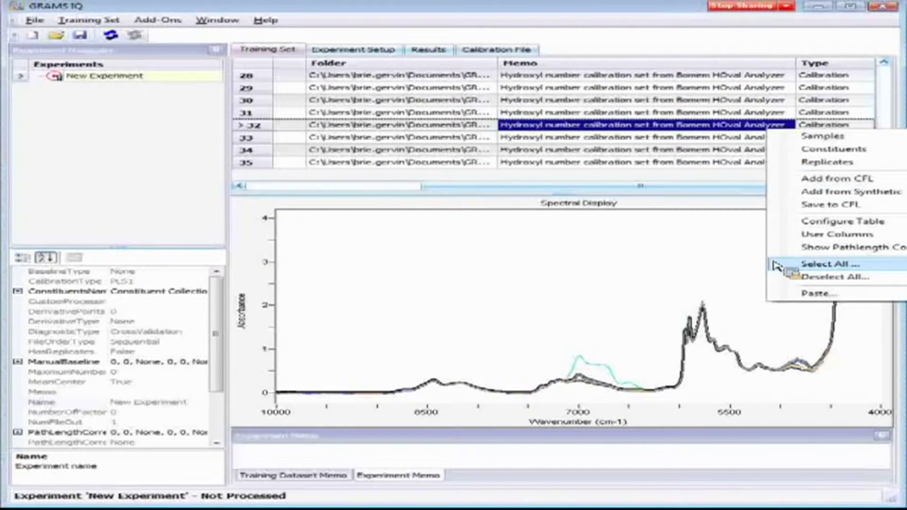
{"action": "left_click", "coordinate": [824, 278]}
{"action": "left_click_drag", "start_coordinate": [843, 297], "coordinate": [852, 297]}
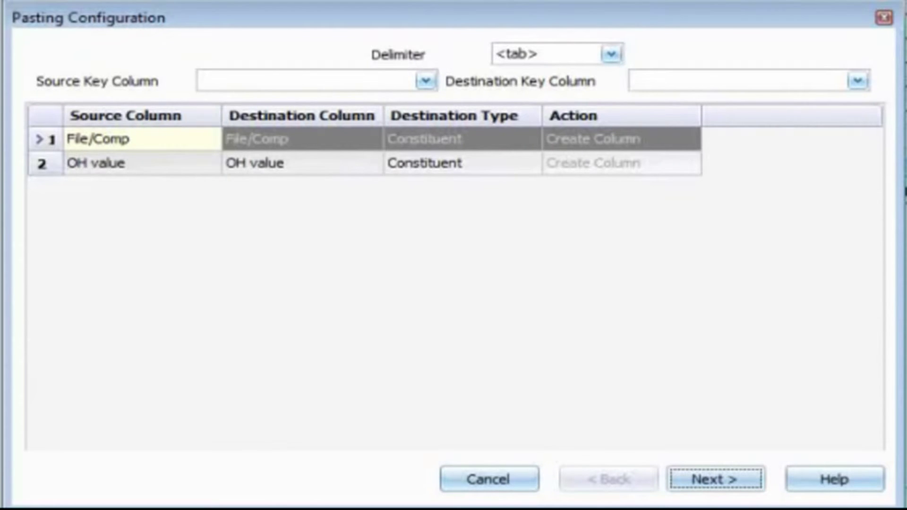
Use File/Comp as the source key column and File as the destination key column
{"action": "left_click", "coordinate": [426, 82]}
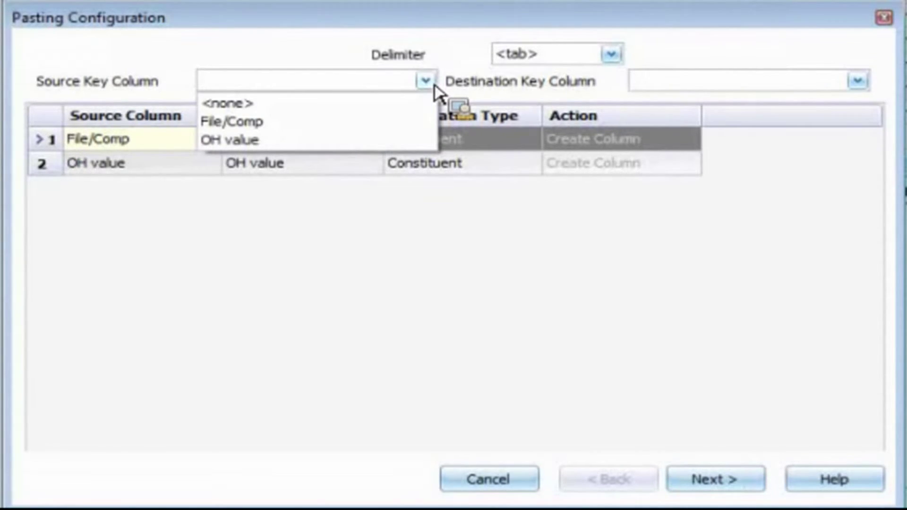
{"action": "left_click", "coordinate": [319, 121]}
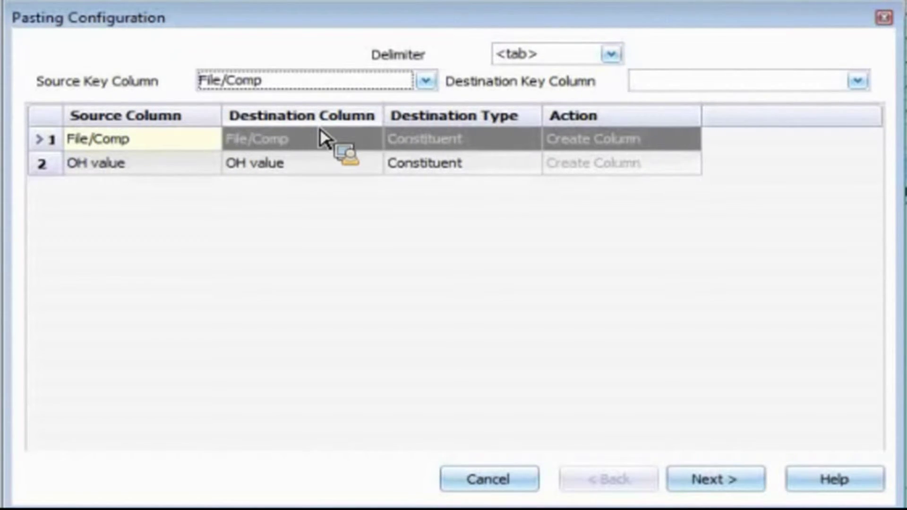
{"action": "left_click", "coordinate": [858, 86]}
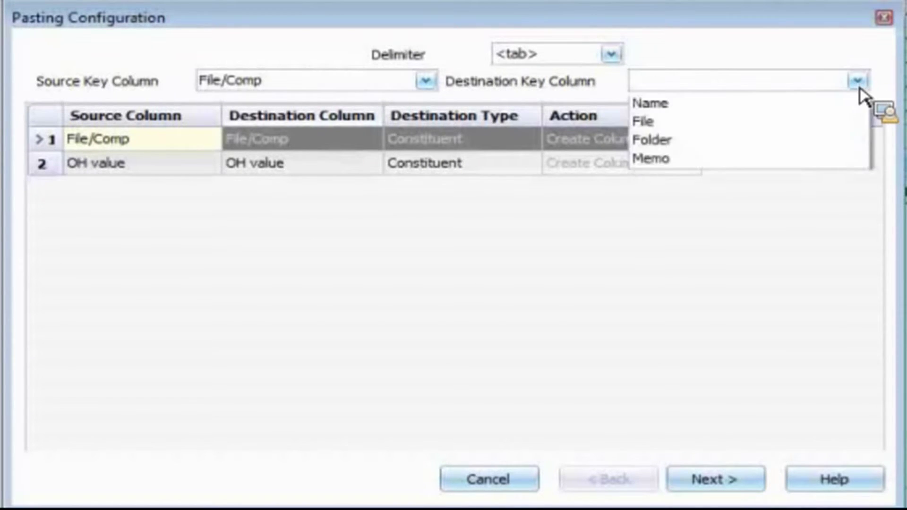
{"action": "left_click", "coordinate": [771, 122]}
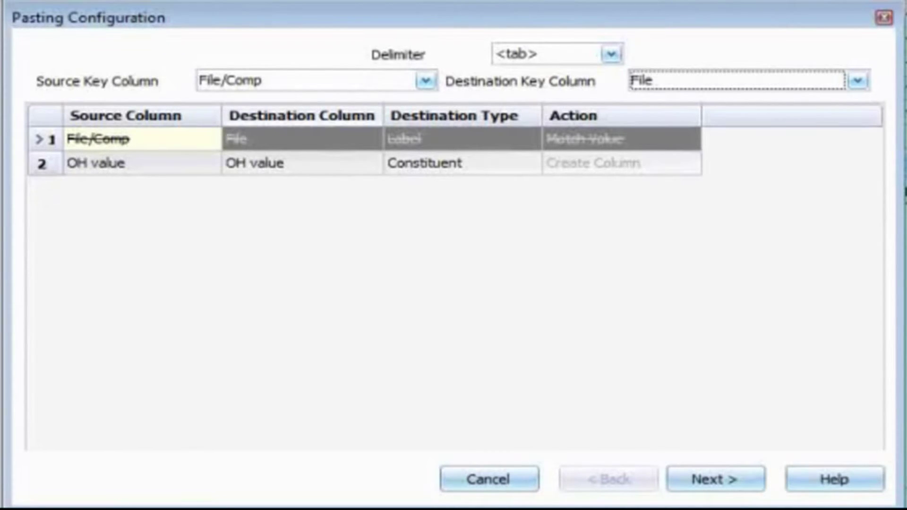
{"action": "left_click_drag", "start_coordinate": [790, 85], "coordinate": [287, 163]}
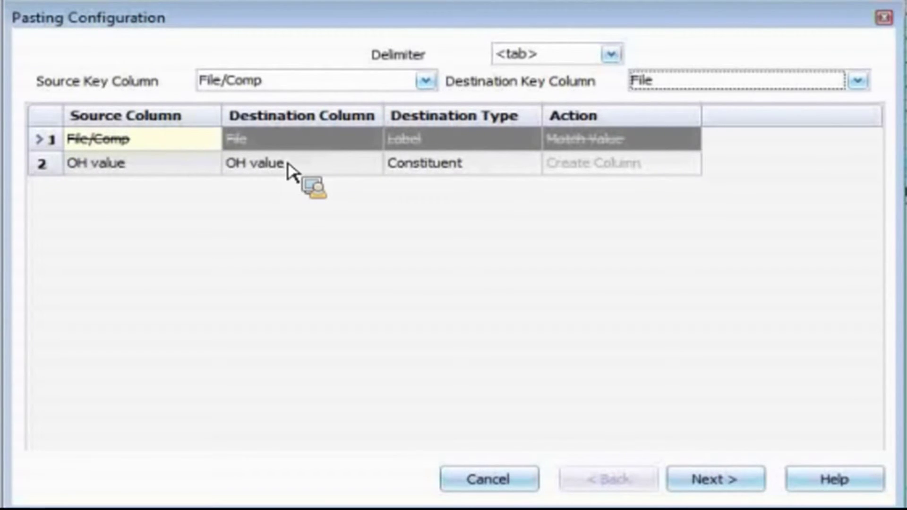
{"action": "left_click_drag", "start_coordinate": [287, 164], "coordinate": [515, 164]}
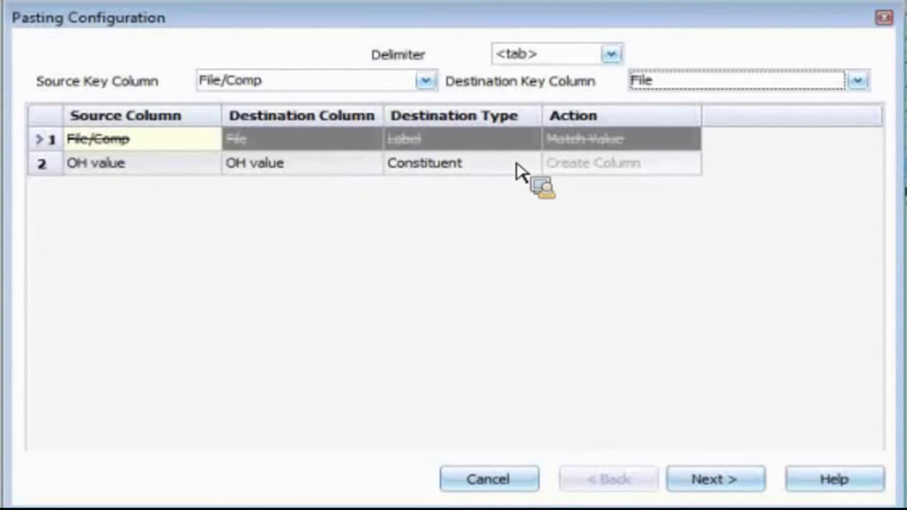
{"action": "left_click_drag", "start_coordinate": [516, 164], "coordinate": [716, 188]}
Advance to the paste warnings page, confirm no warnings, and run the paste
{"action": "left_click", "coordinate": [707, 481]}
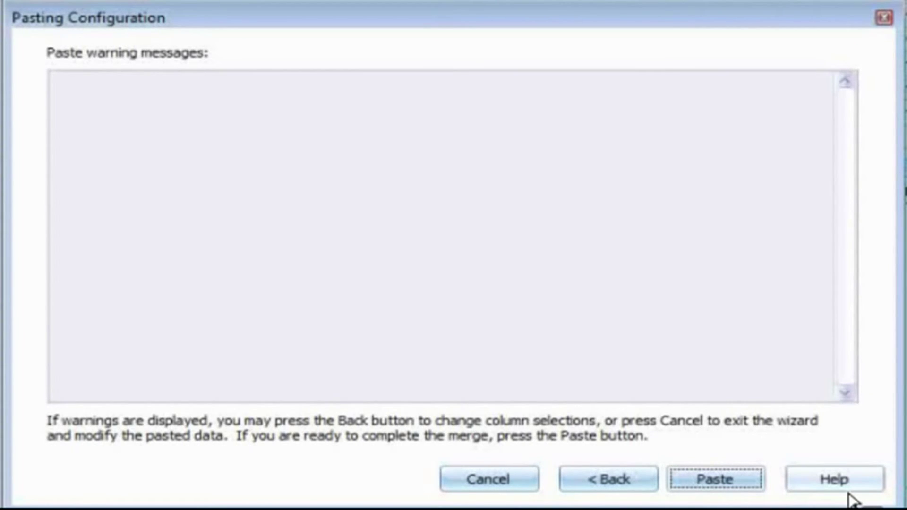
{"action": "left_click", "coordinate": [833, 491]}
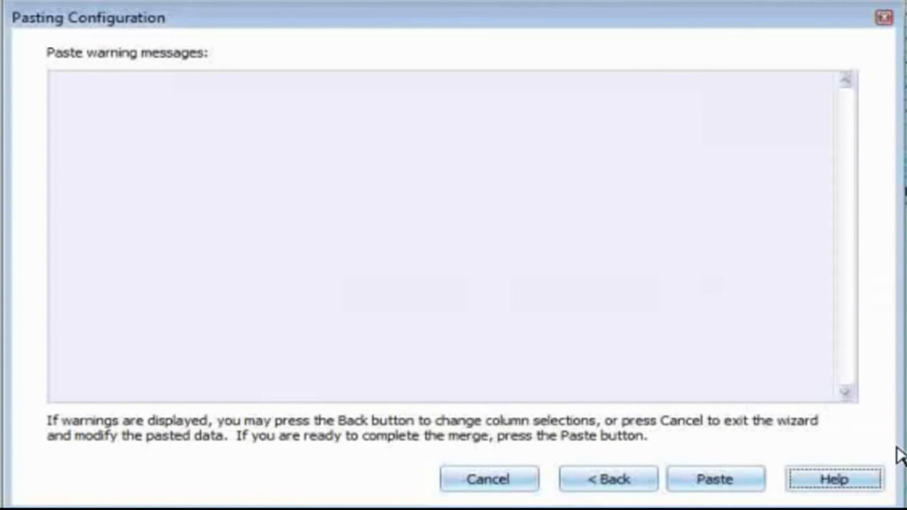
{"action": "left_click", "coordinate": [718, 480]}
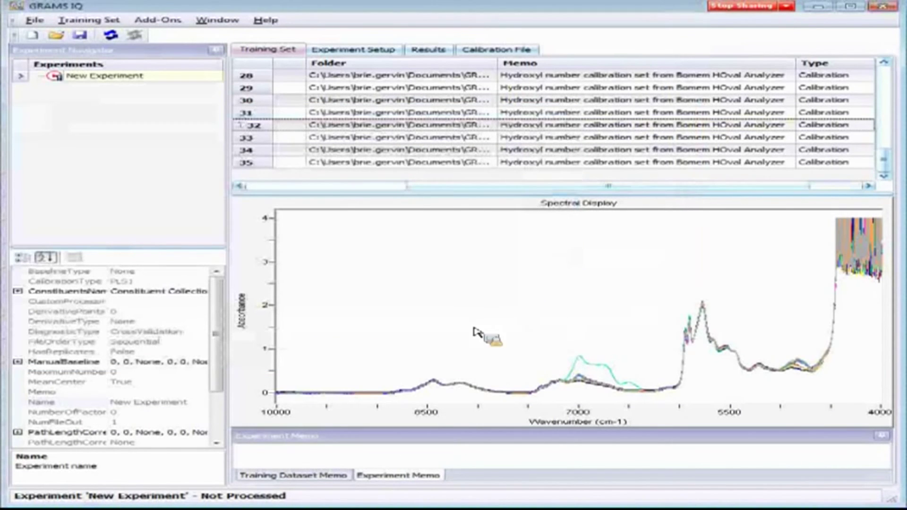
Scroll the grid to check the new OH value column, 24.92 through 57.14
{"action": "left_click_drag", "start_coordinate": [685, 186], "coordinate": [840, 189]}
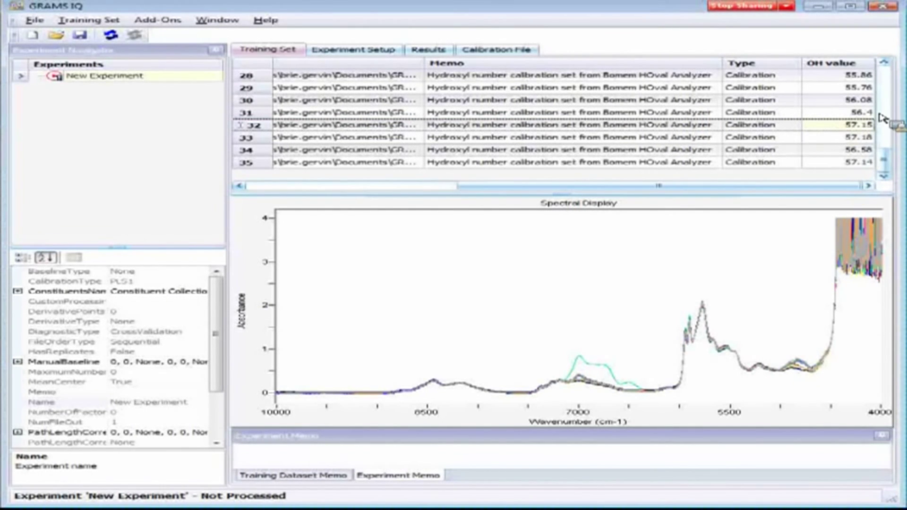
{"action": "left_click_drag", "start_coordinate": [889, 155], "coordinate": [895, 66]}
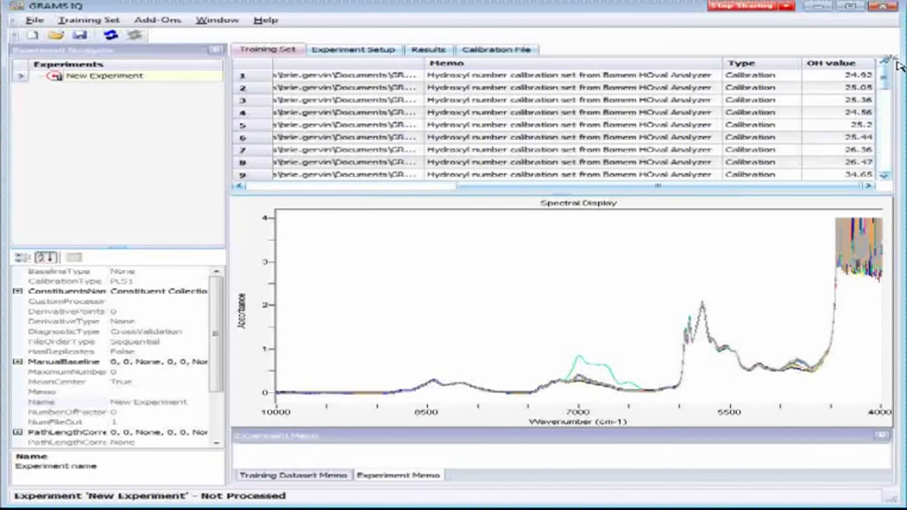